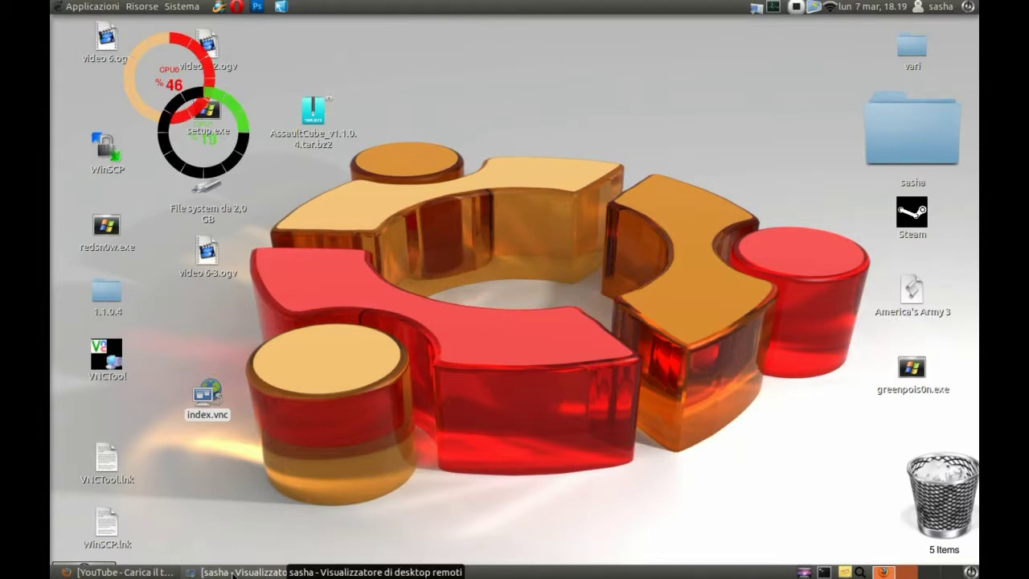
- Check the running iPod remote session, minimize it, and bring up the RealVNC download page in Firefox
click(232, 574)
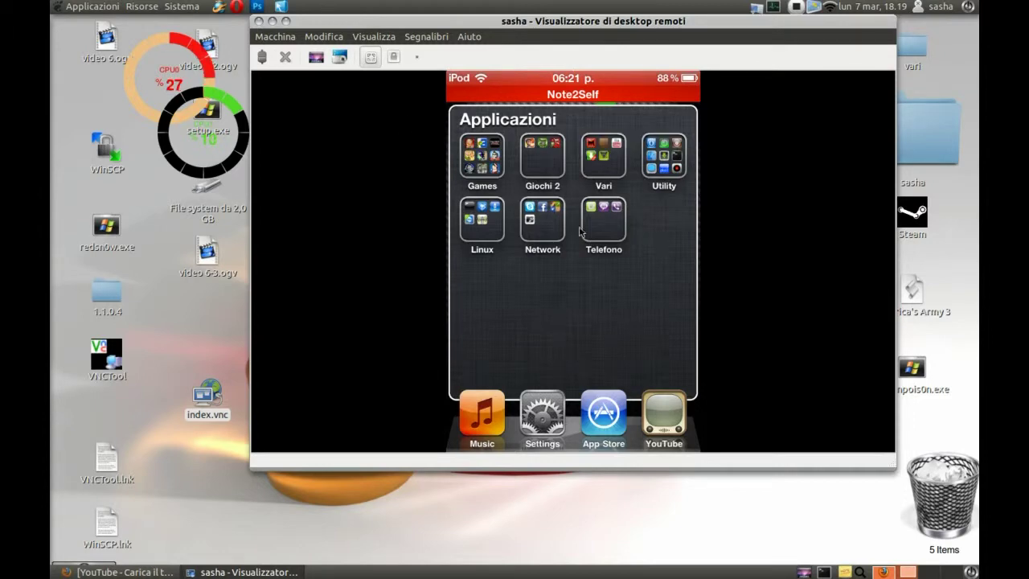
click(272, 21)
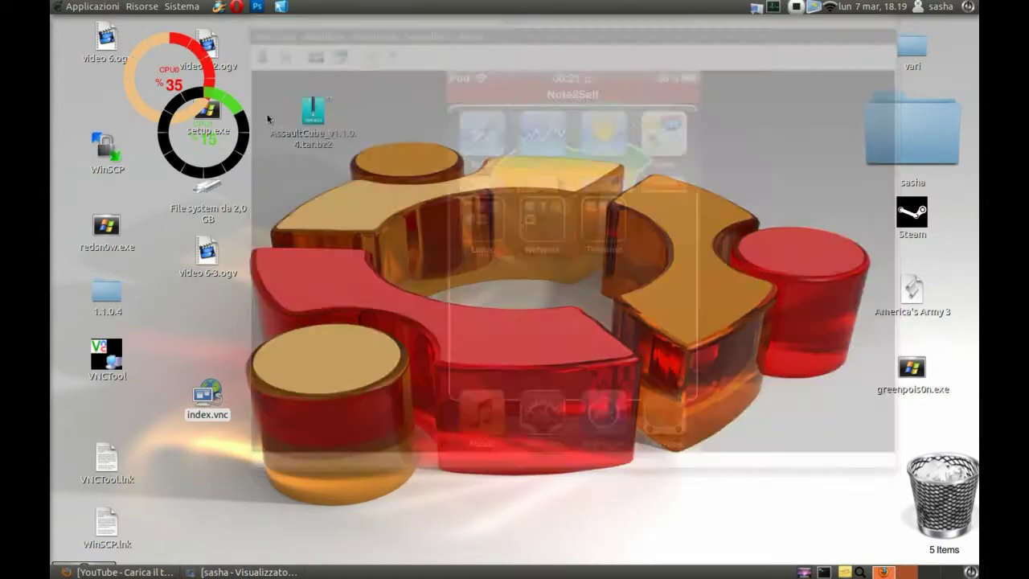
click(123, 572)
click(120, 102)
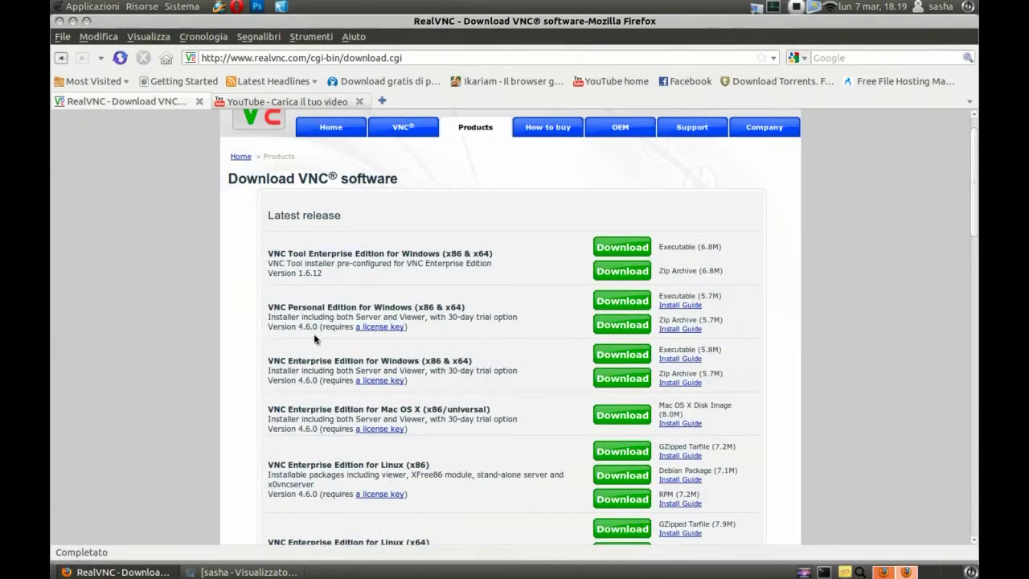
click(328, 122)
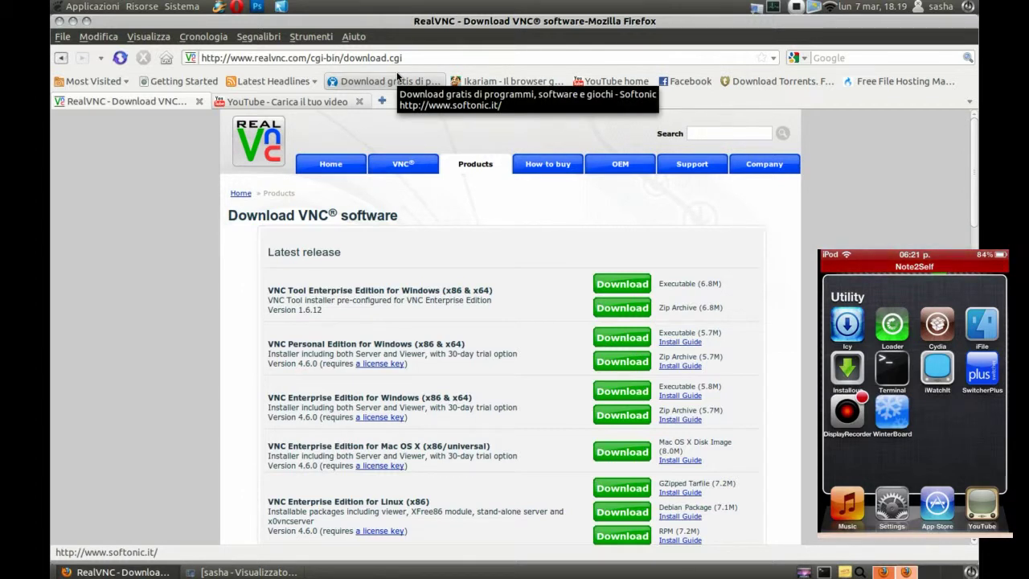
- Return to the RealVNC details form and proceed to the downloads with the fields left empty
mouse_move(512, 249)
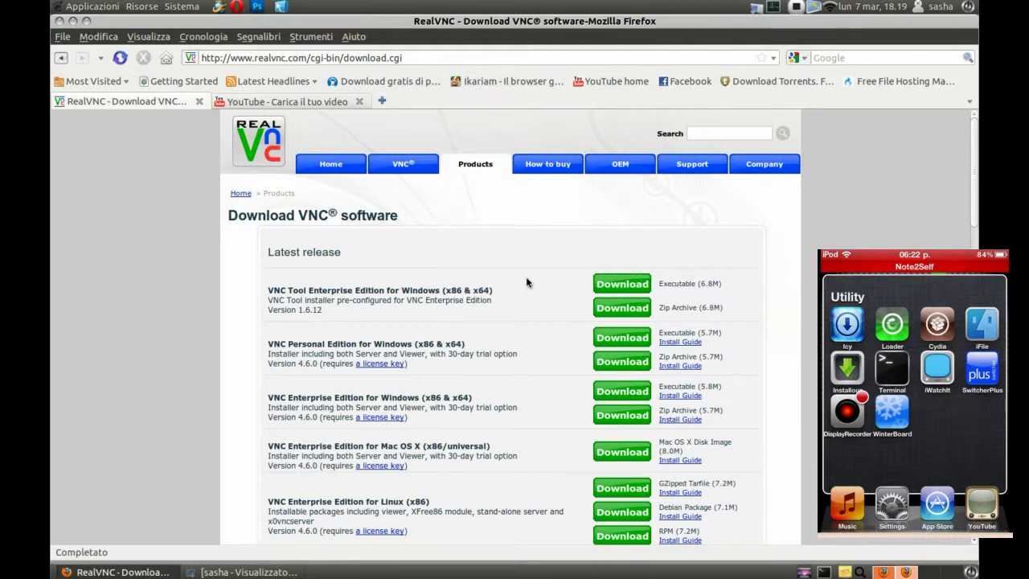
click(61, 58)
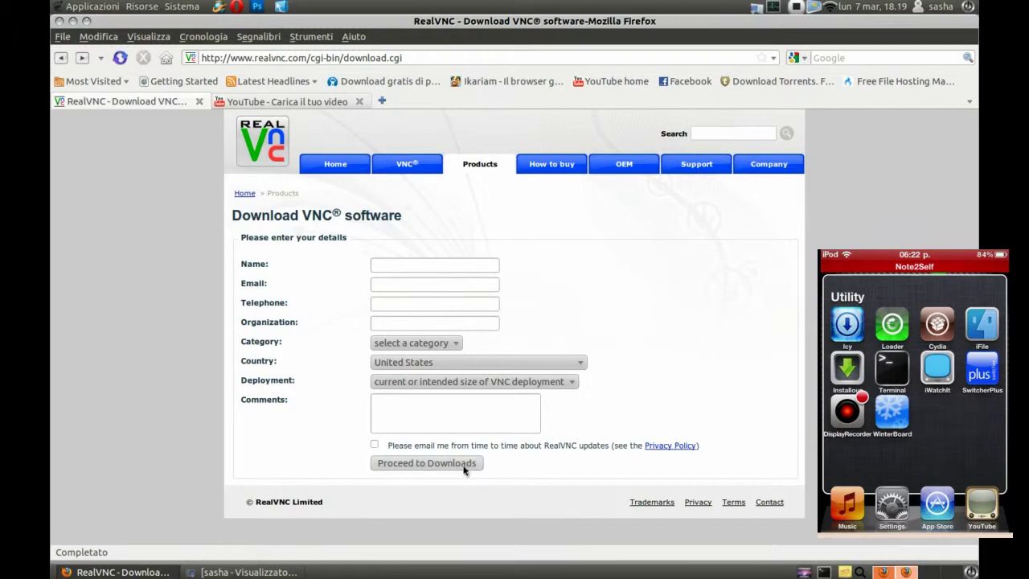
click(463, 470)
- Look through the VNC download list for the Enterprise Edition for Linux (x86) packages and minimize the browser
scroll(531, 360, down, 10)
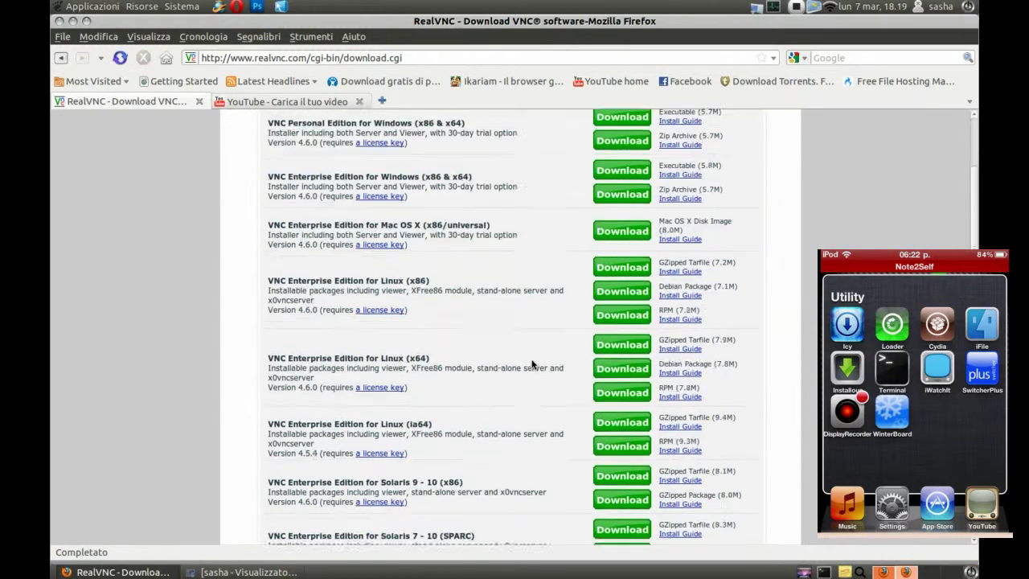
scroll(532, 360, down, 8)
scroll(542, 333, up, 14)
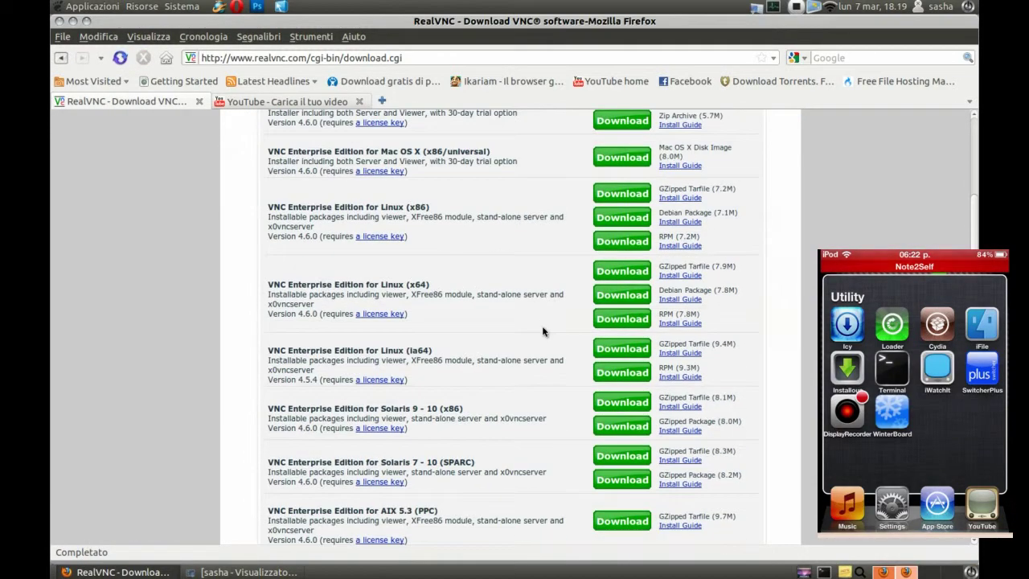
scroll(543, 326, up, 3)
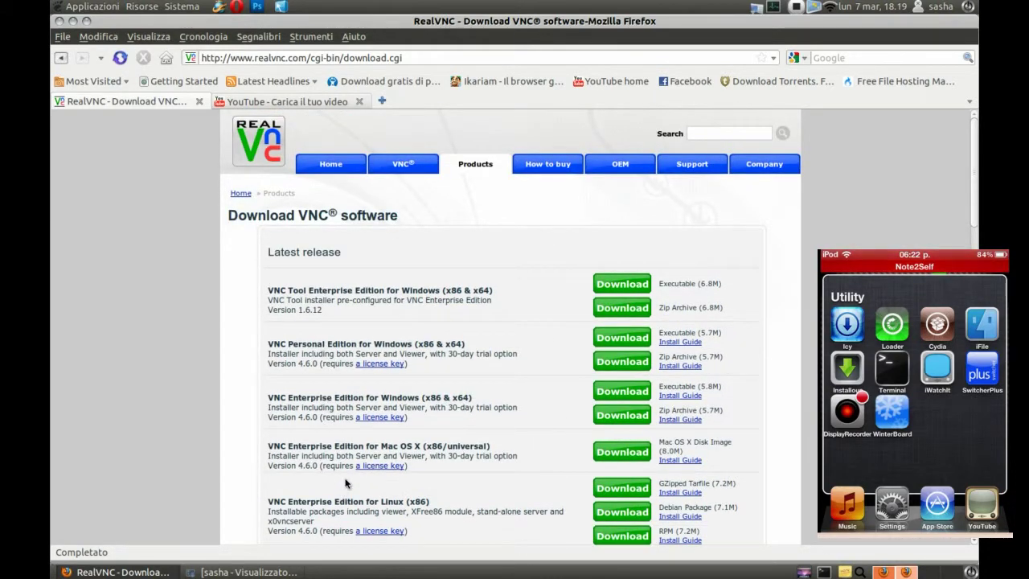
scroll(346, 474, down, 1)
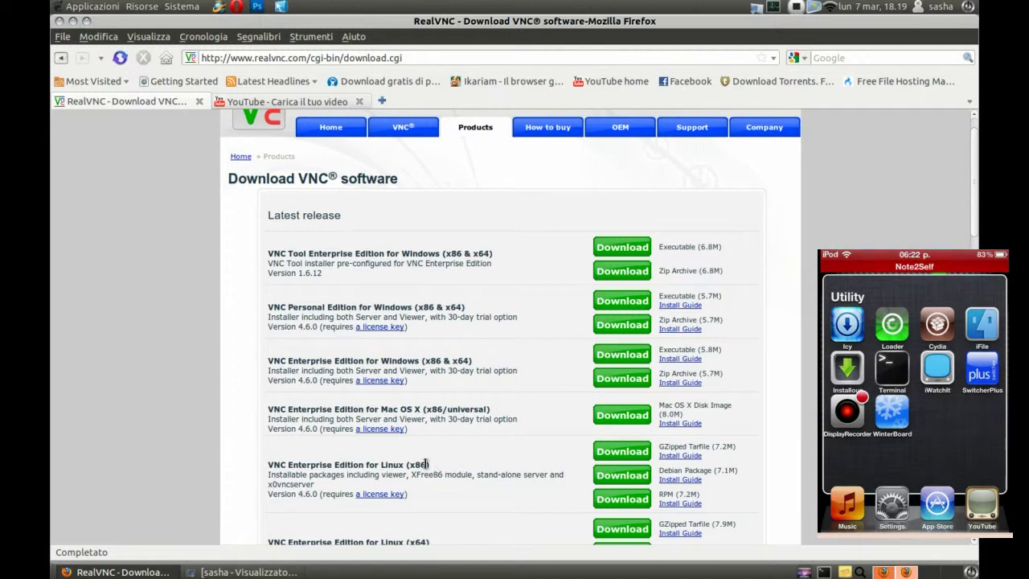
scroll(430, 464, down, 2)
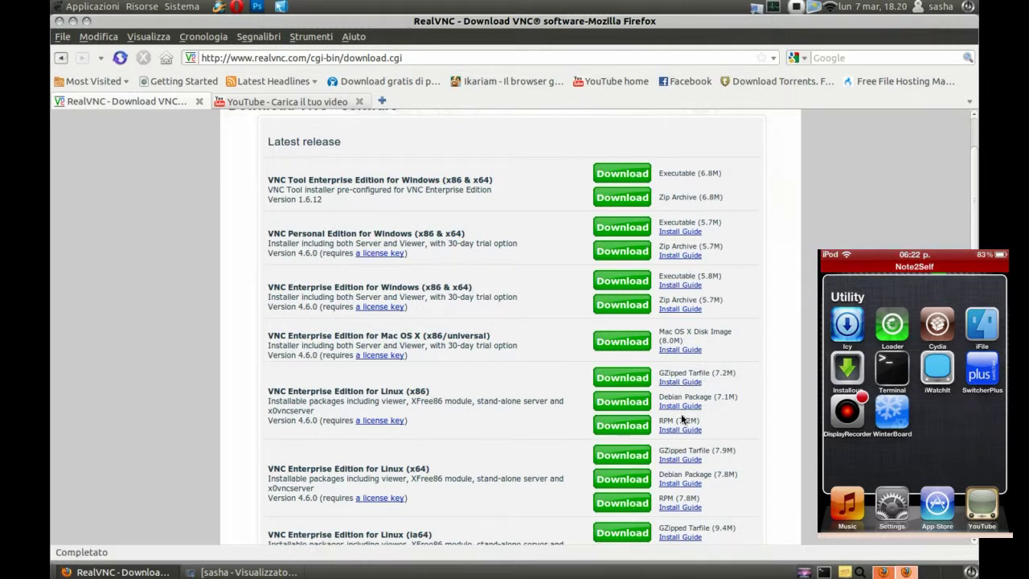
click(72, 22)
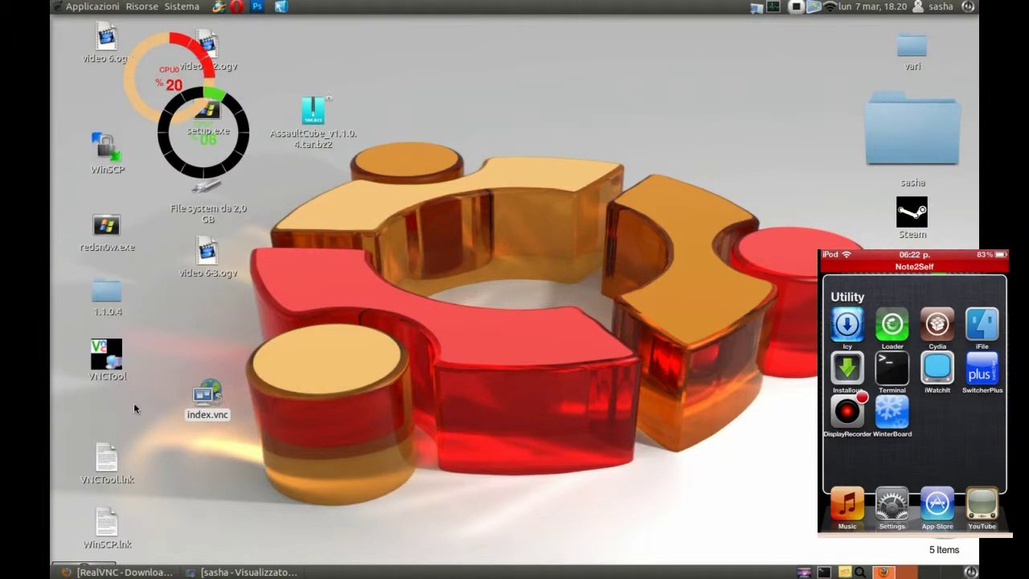
- Move the index.vnc file toward the middle of the desktop and close the open iPod session in the remote desktop viewer
drag(207, 394, 534, 231)
double_click(559, 229)
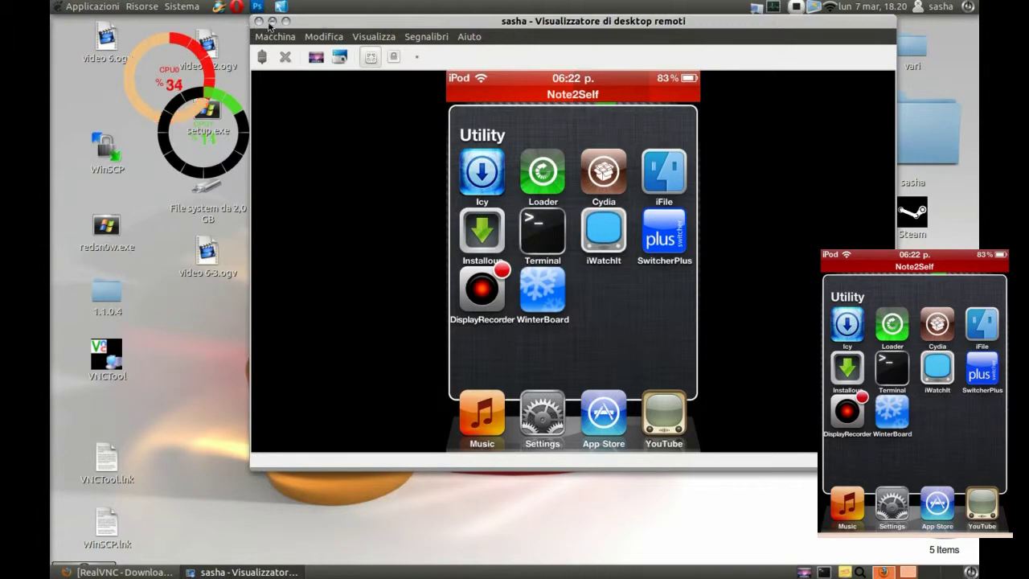
click(258, 21)
click(246, 572)
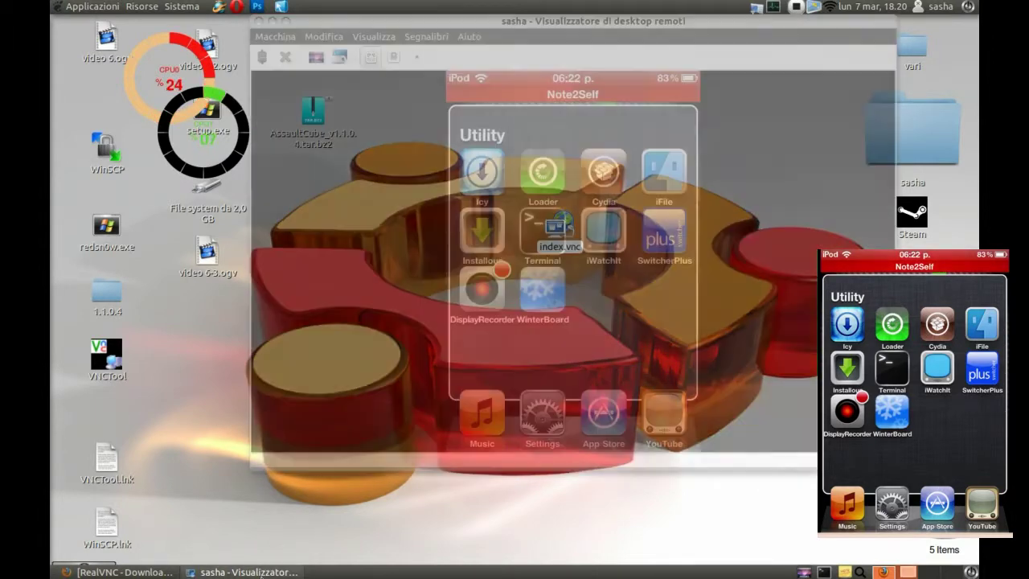
click(260, 56)
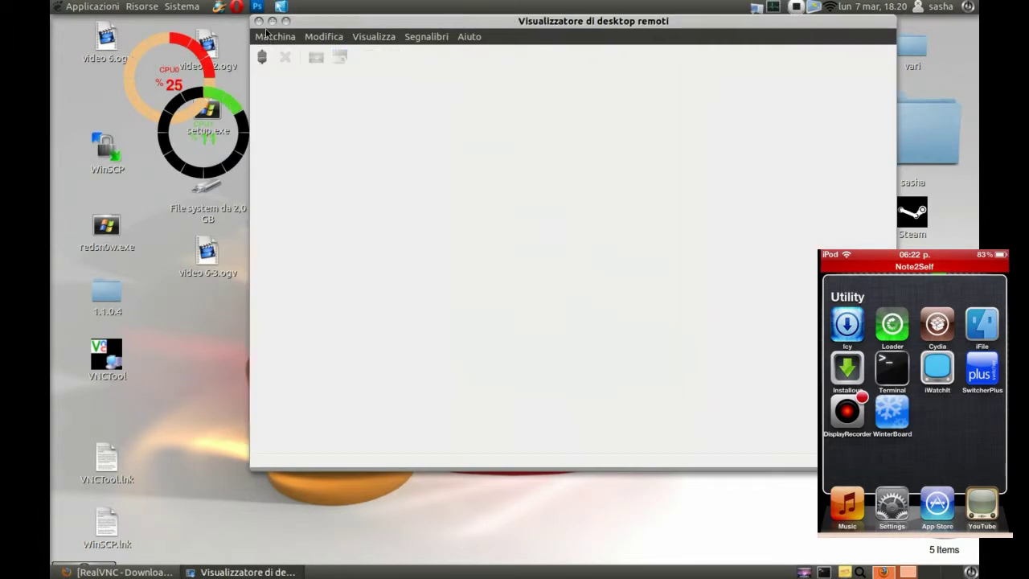
click(272, 21)
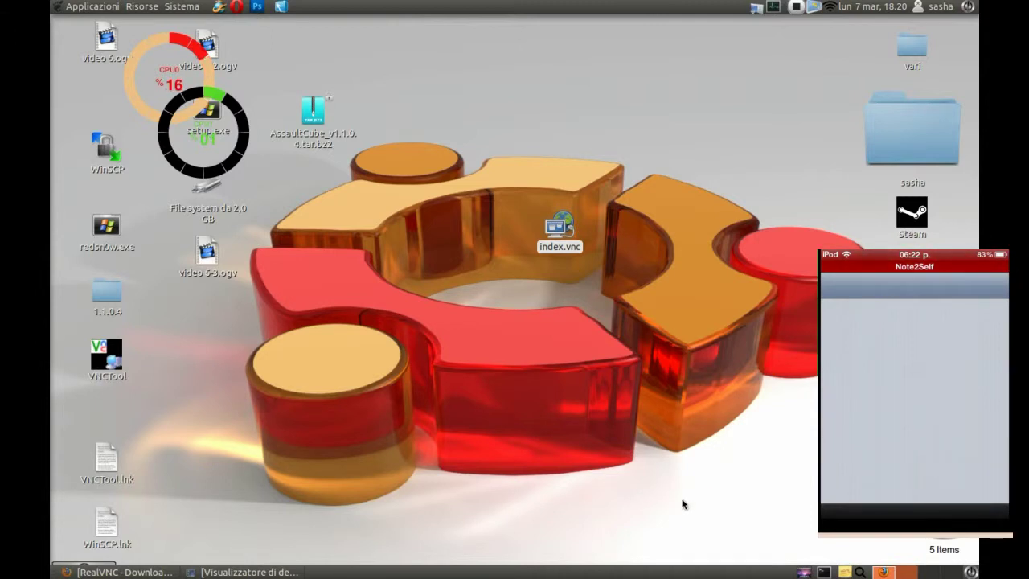
- Create an empty document named veency on the desktop and place it beside the index.vnc file
right_click(586, 304)
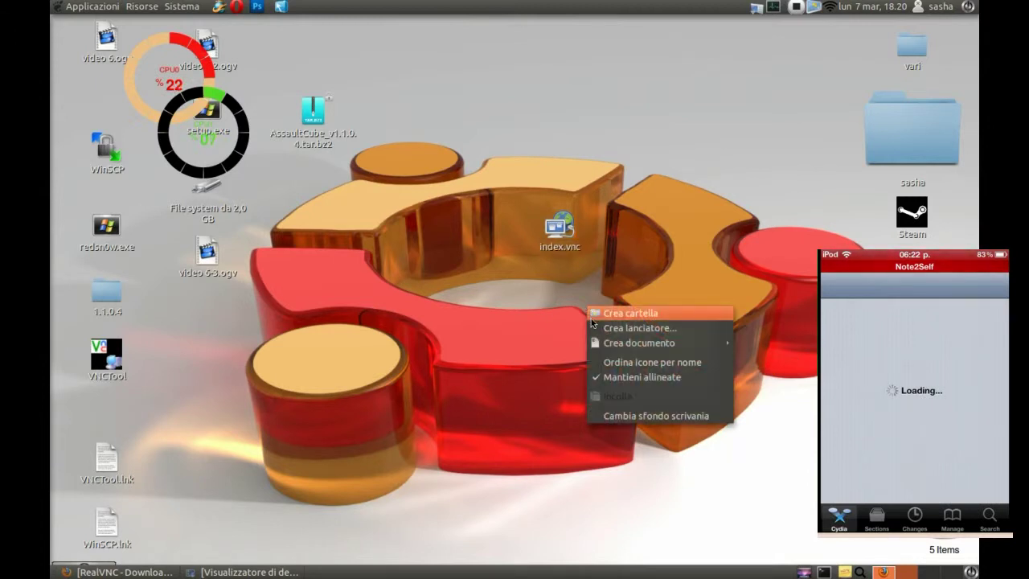
mouse_move(638, 346)
click(768, 362)
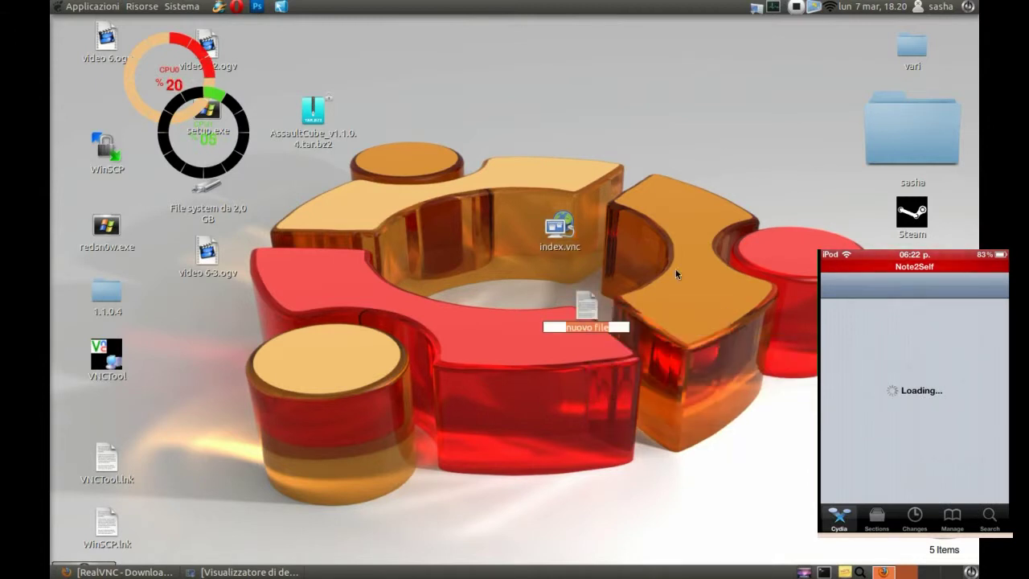
text(veency)
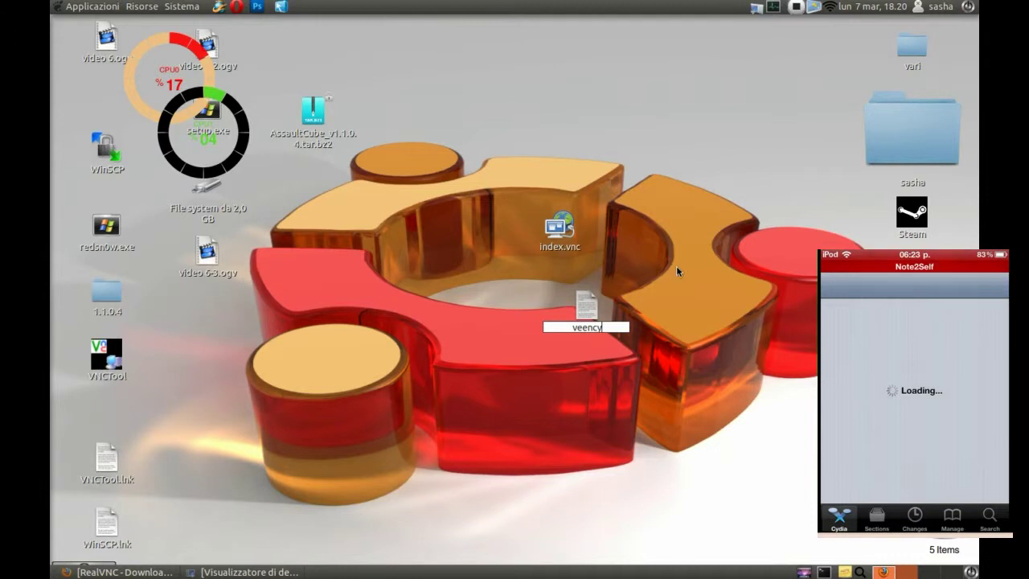
key(Return)
drag(605, 308, 364, 241)
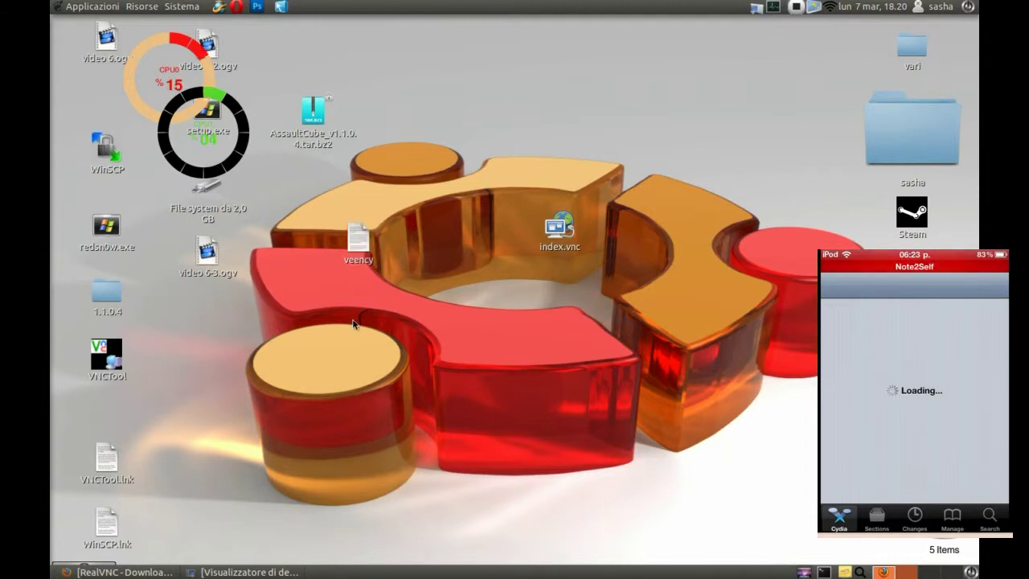
- Magnify the veency file name on the desktop and enter Veency in Cydia's package search on the iPod
key(super+shift+m)
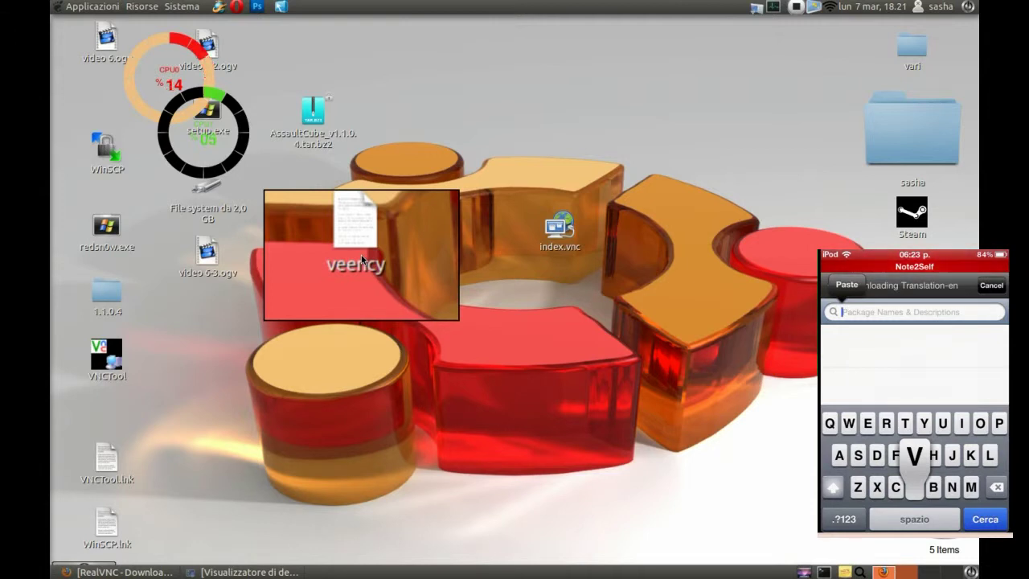
text(Veency)
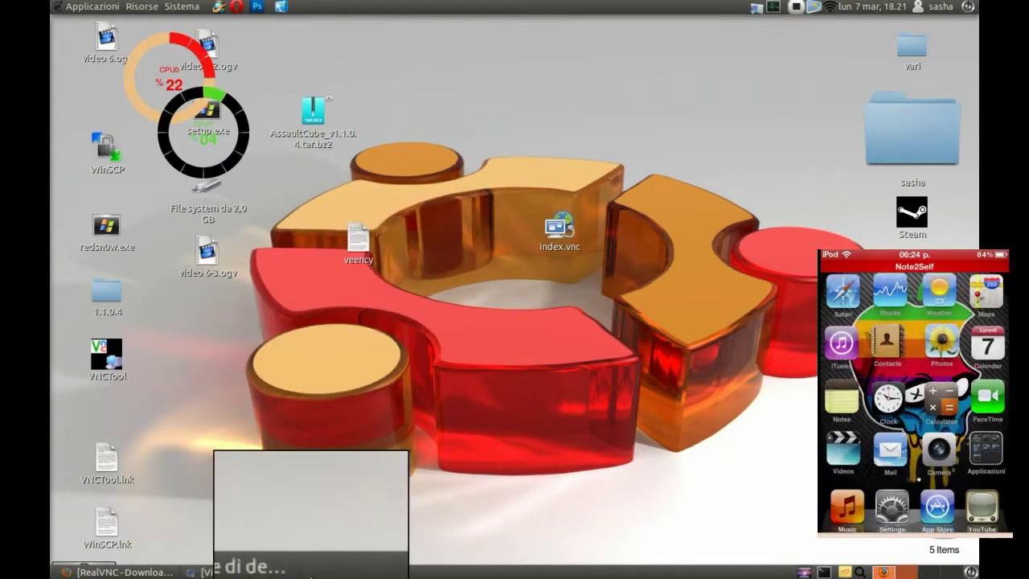
- Connect the remote desktop viewer to the iPod at host 192.168.1.142 using the VNC protocol
click(249, 572)
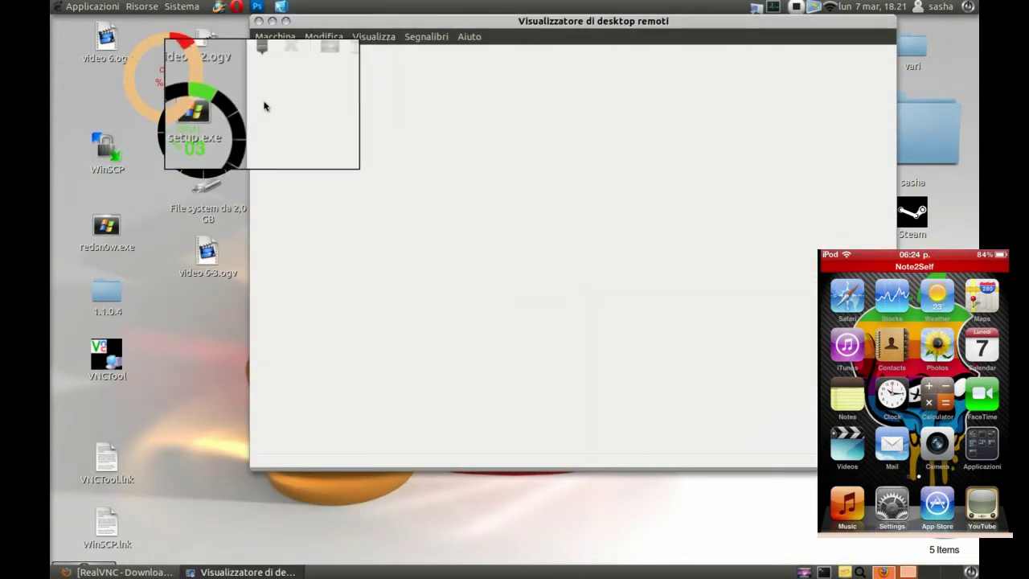
click(264, 57)
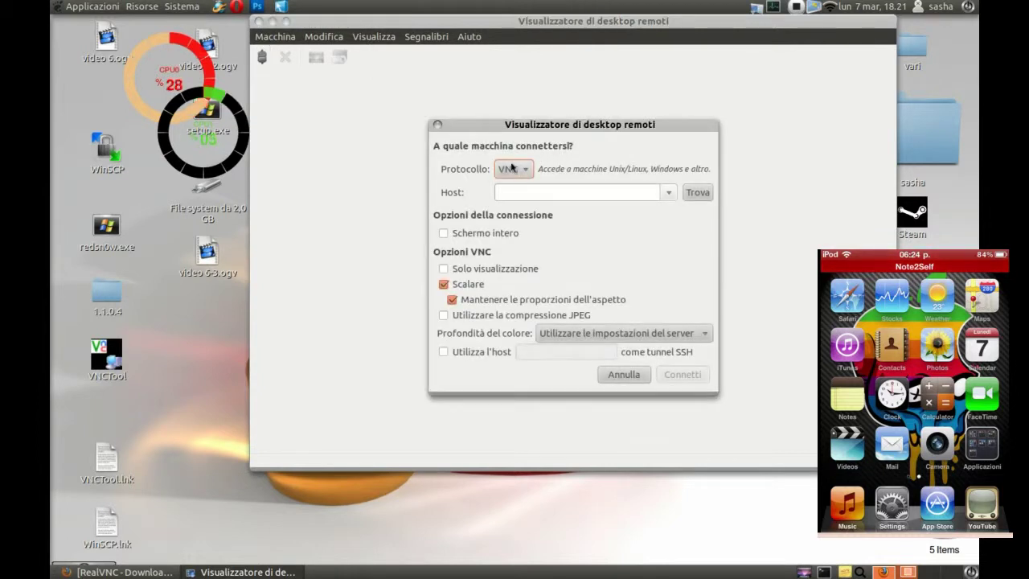
click(531, 191)
click(663, 196)
click(662, 196)
text(192.168.1.142)
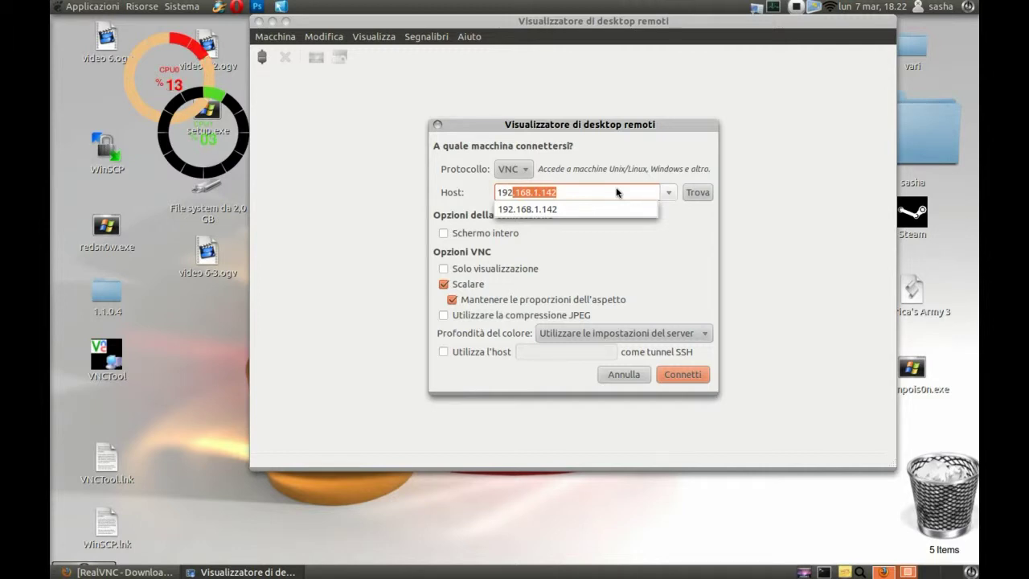
key(End)
key(Return)
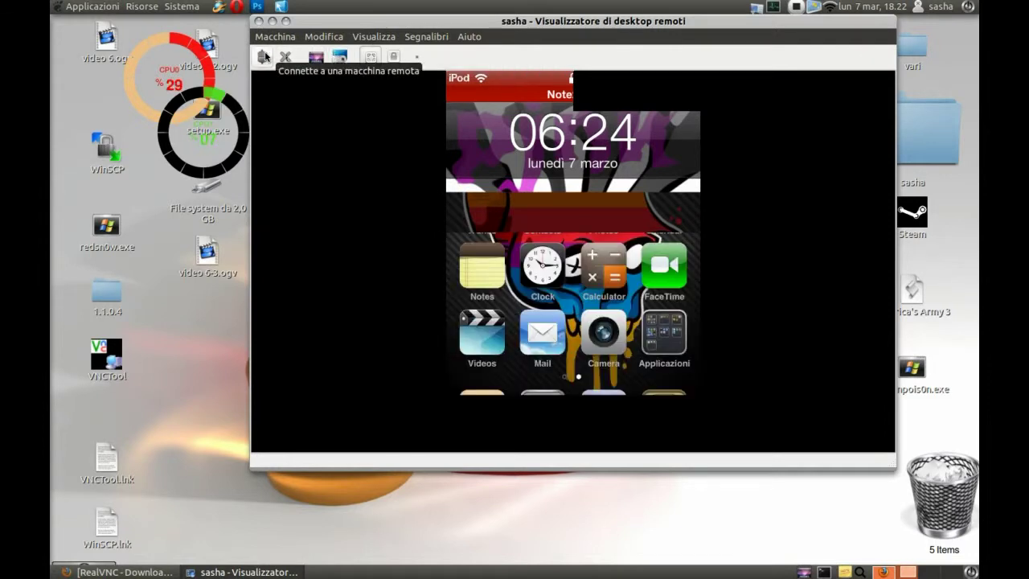
- Close the current iPod session, reconnect over VNC to host 192.168.1.142, and minimize the viewer
click(266, 37)
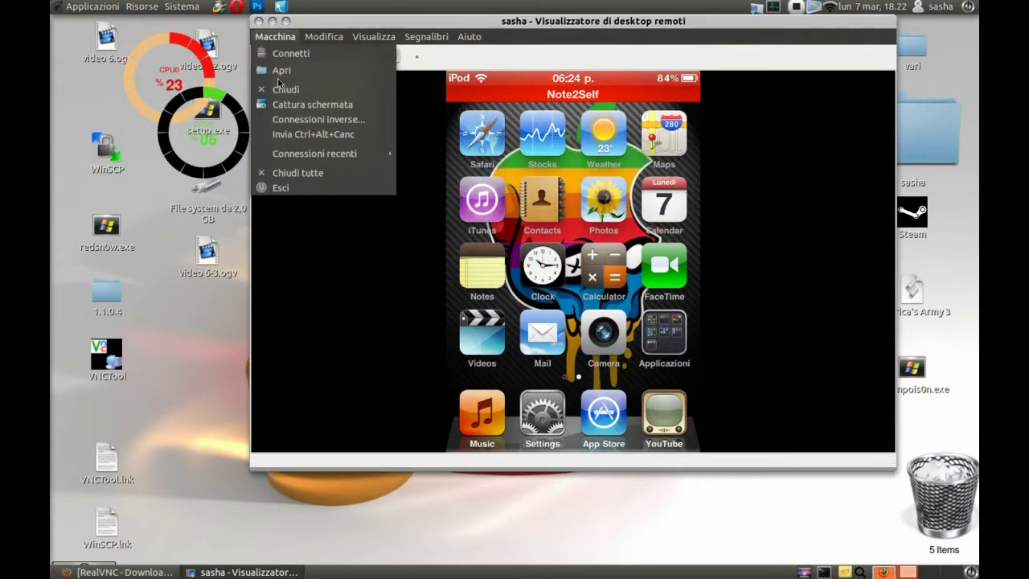
click(277, 88)
click(275, 36)
click(285, 53)
click(521, 169)
click(523, 166)
text(1)
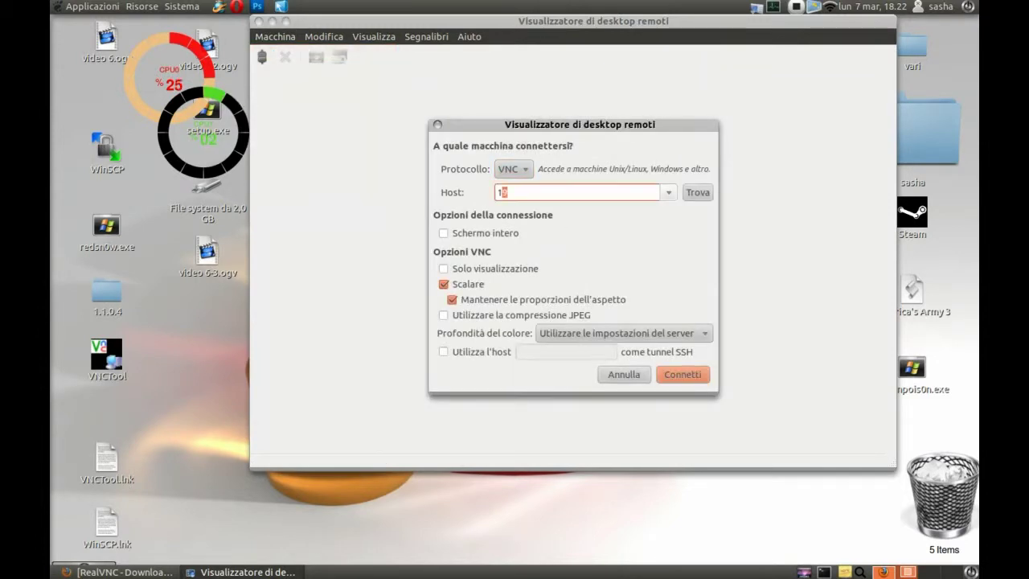
text(92.168.1.142)
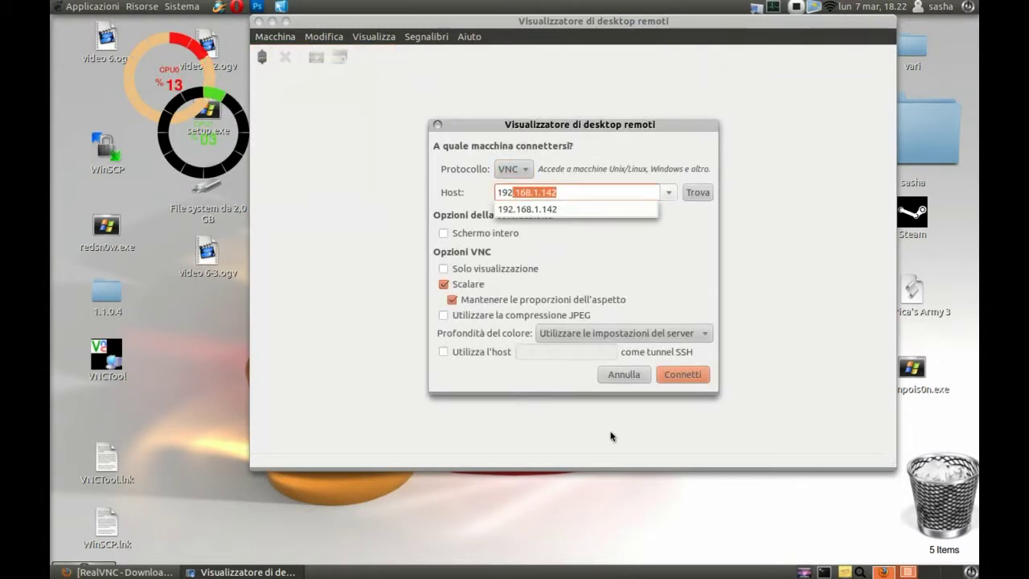
click(683, 374)
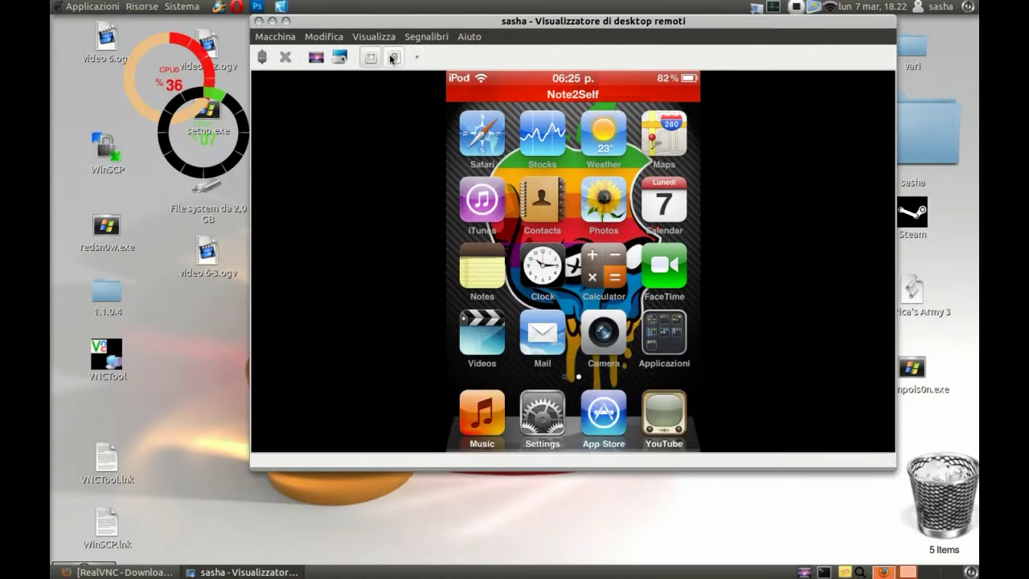
click(272, 22)
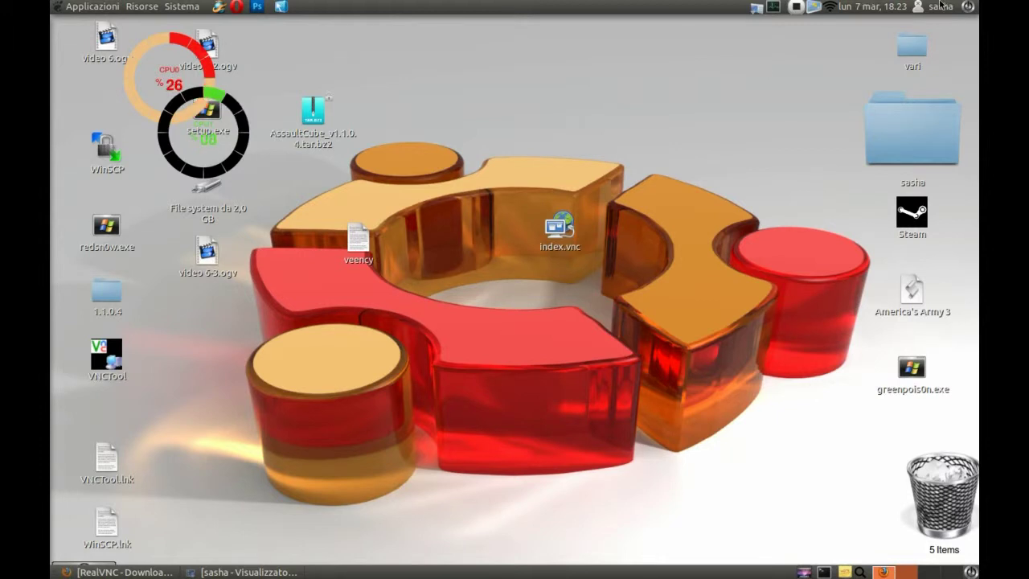
right_click(796, 6)
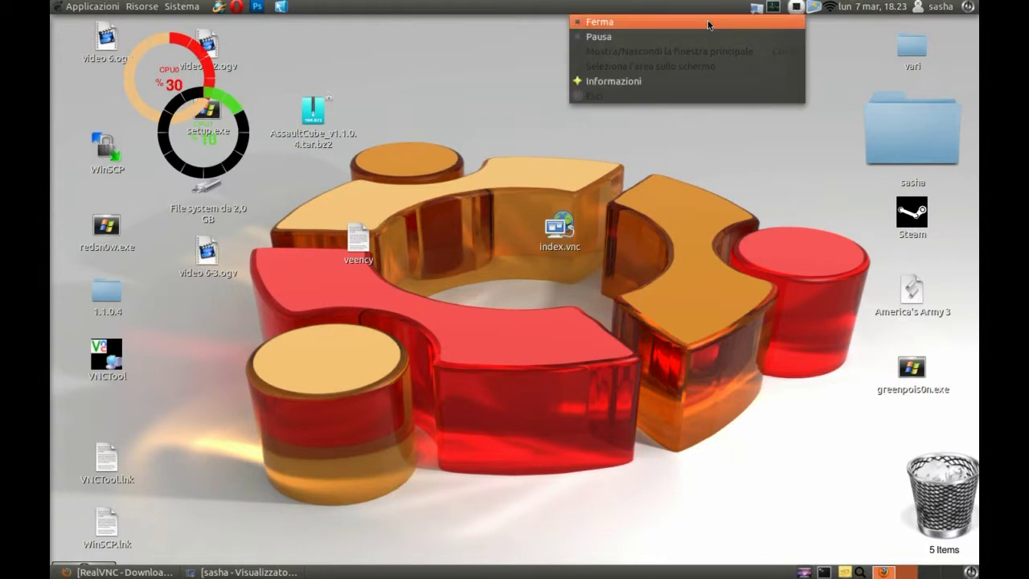